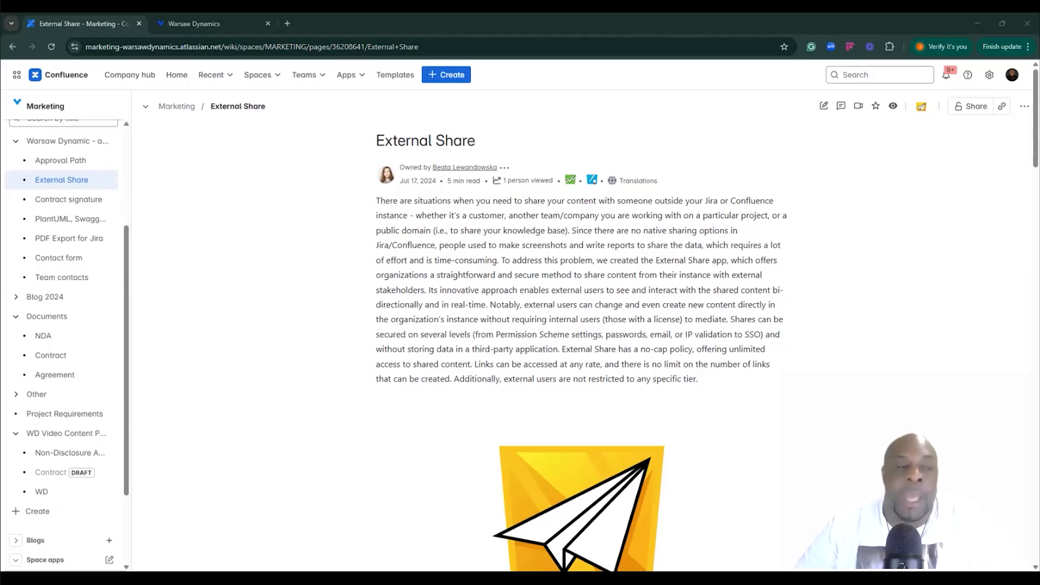
Step: Review the External Share page, from its introduction through the share settings views, security levels, data privacy and use cases
scroll(640, 334, down, 1)
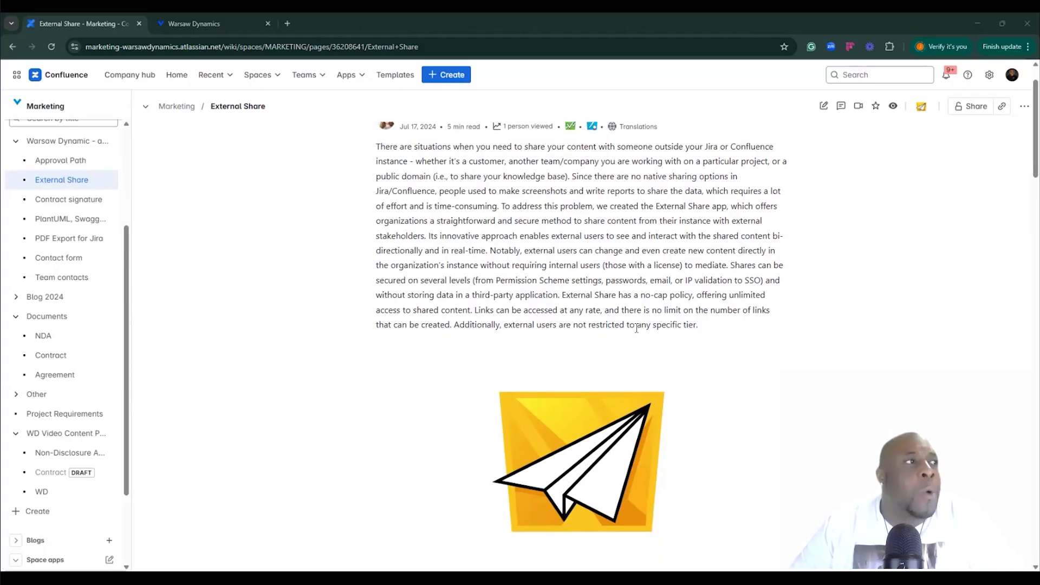
scroll(637, 327, down, 4)
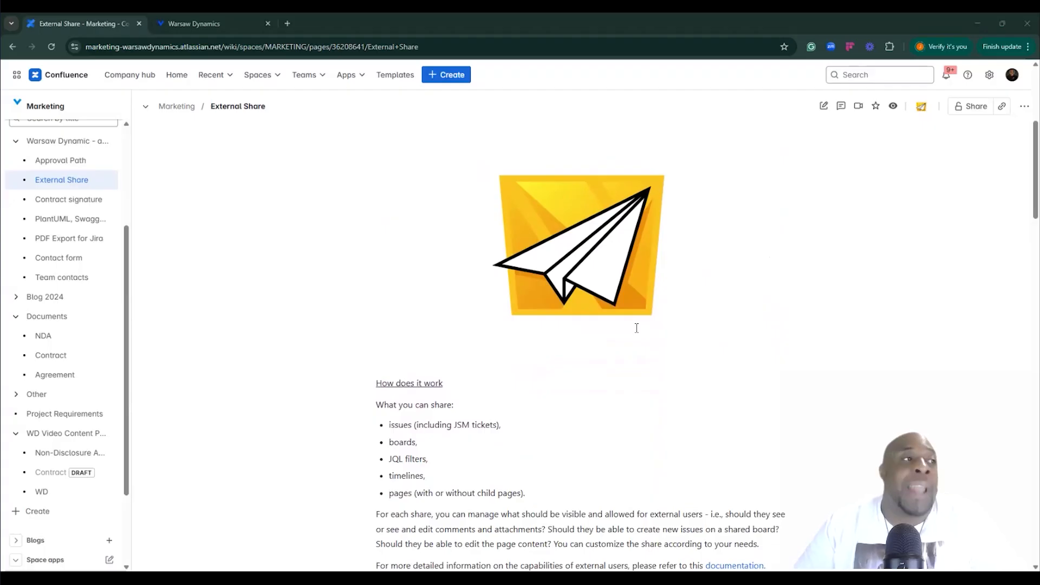
scroll(637, 328, down, 4)
scroll(618, 344, up, 7)
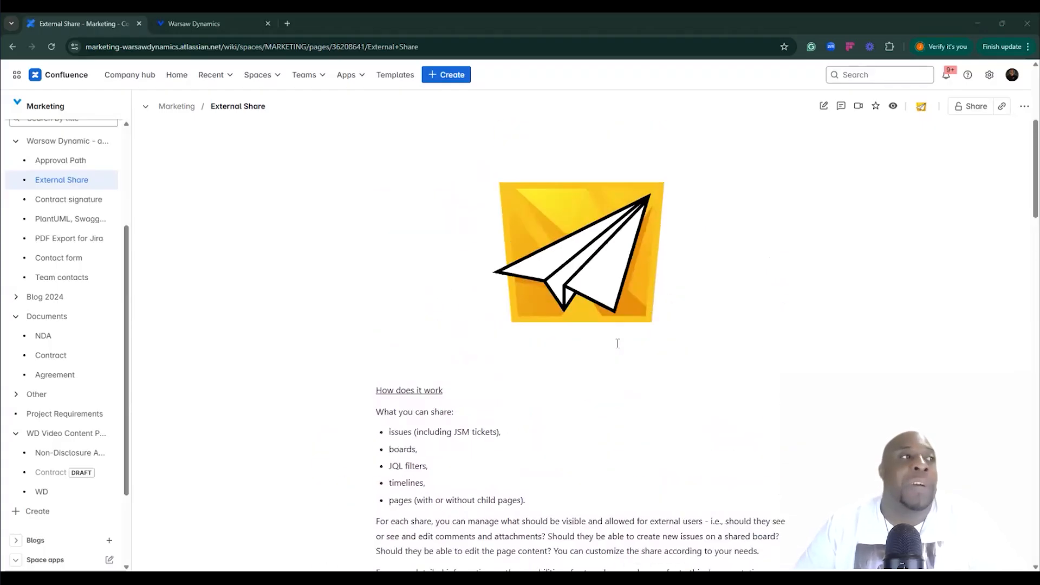
scroll(583, 387, down, 7)
scroll(586, 393, down, 5)
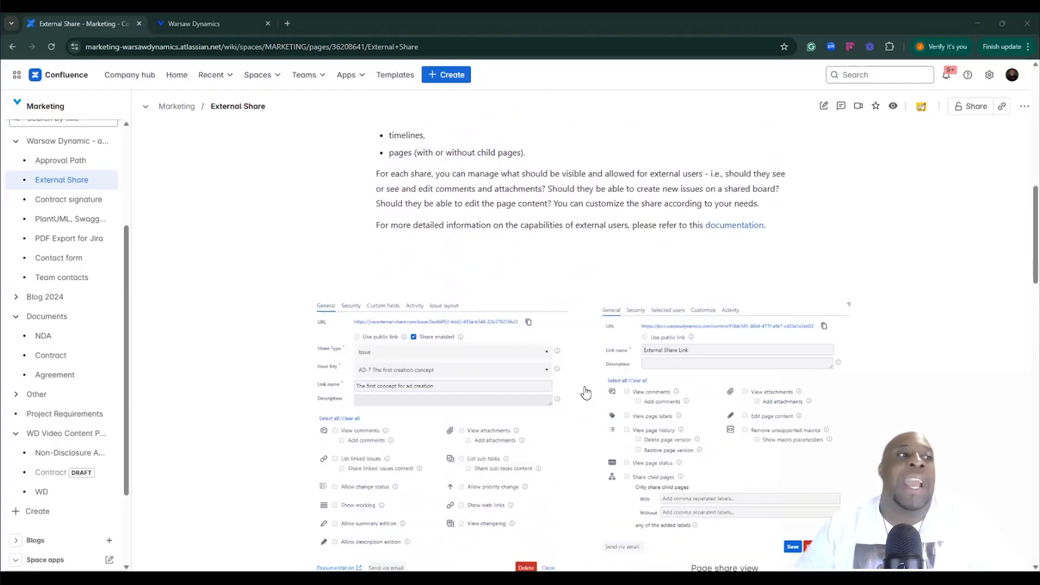
scroll(585, 393, down, 5)
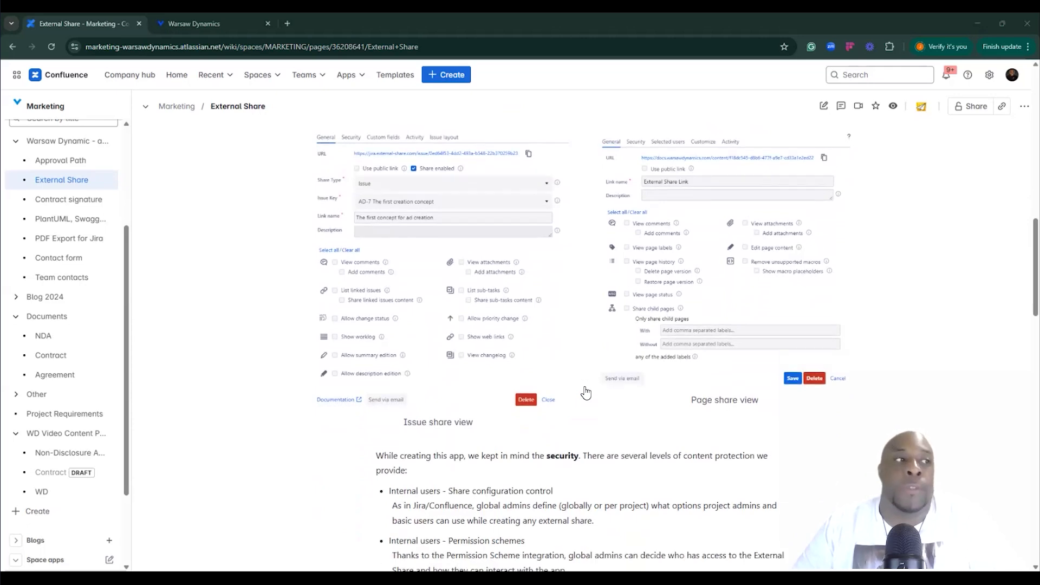
scroll(586, 394, down, 4)
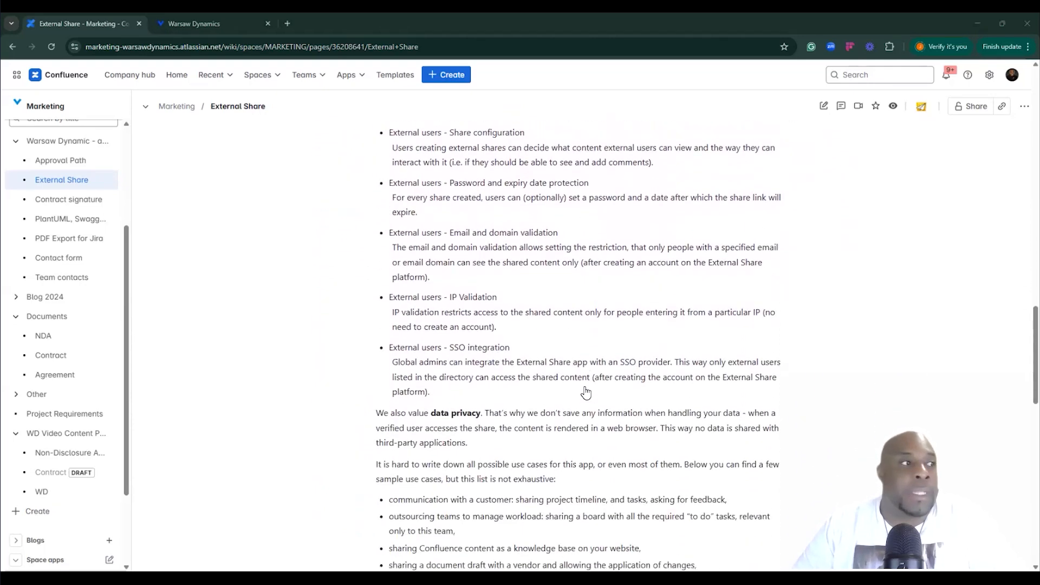
scroll(585, 393, up, 14)
scroll(586, 393, up, 4)
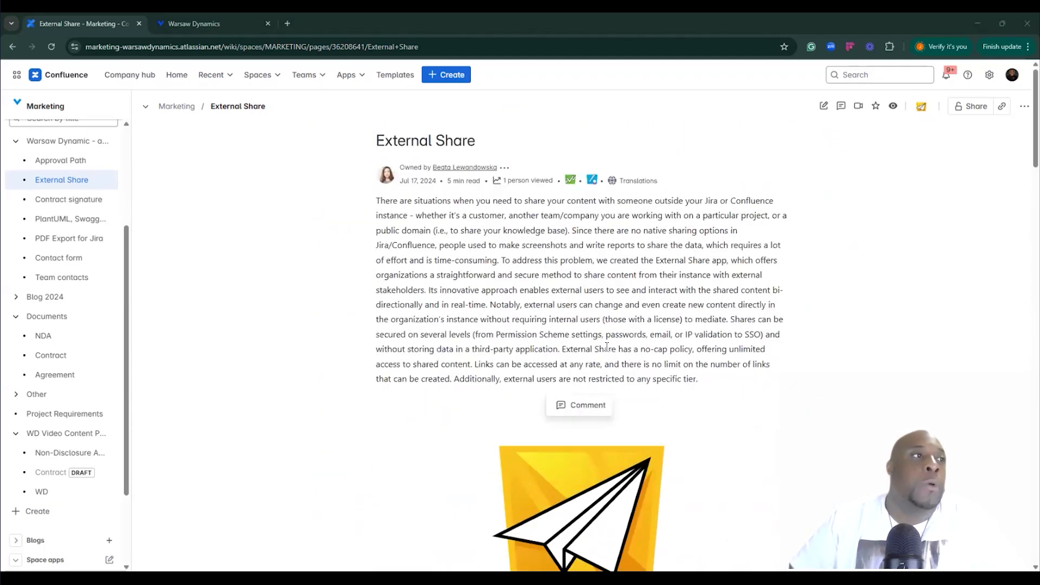
Step: Create an external share link of the Attachment type for the External Share page
click(921, 111)
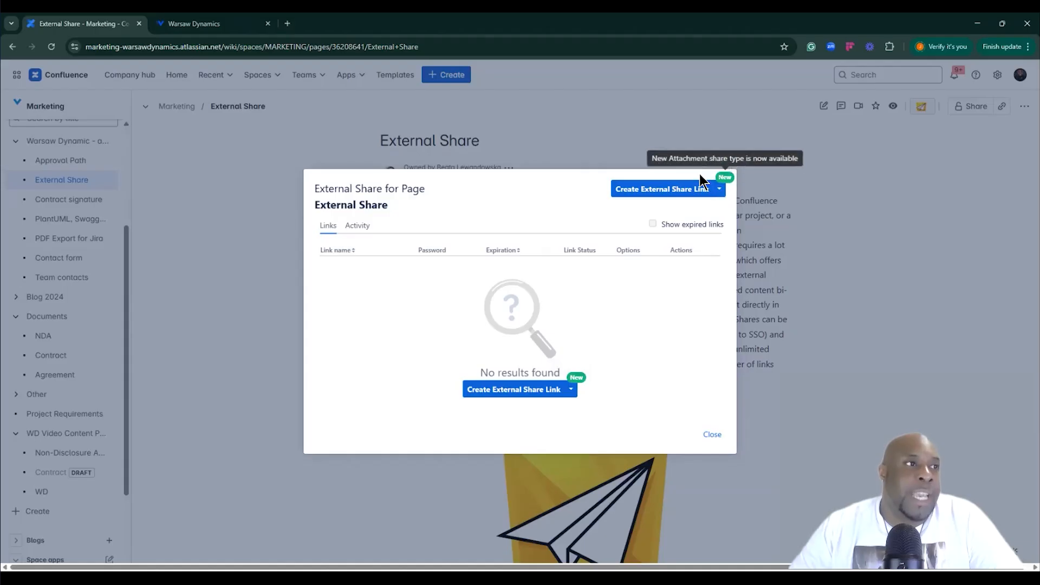
click(719, 191)
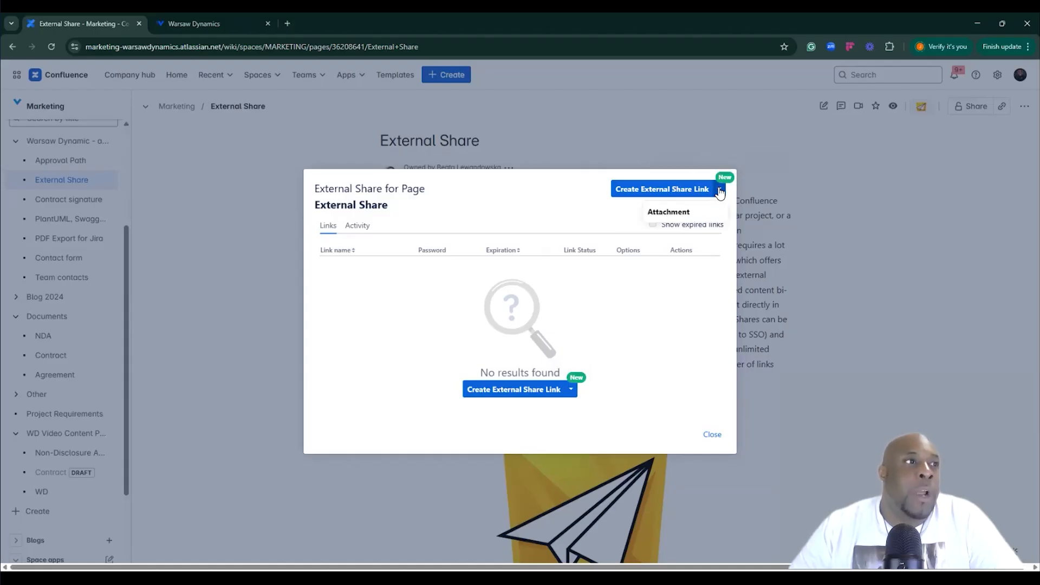
click(681, 215)
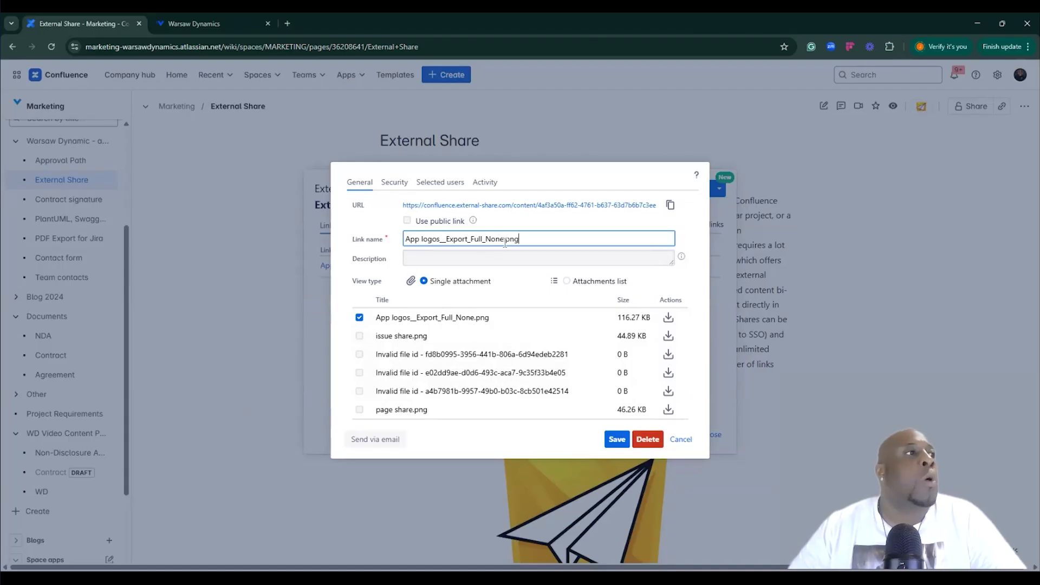
Step: Name the attachment share link "External Share Test" and save it
drag(521, 239, 373, 238)
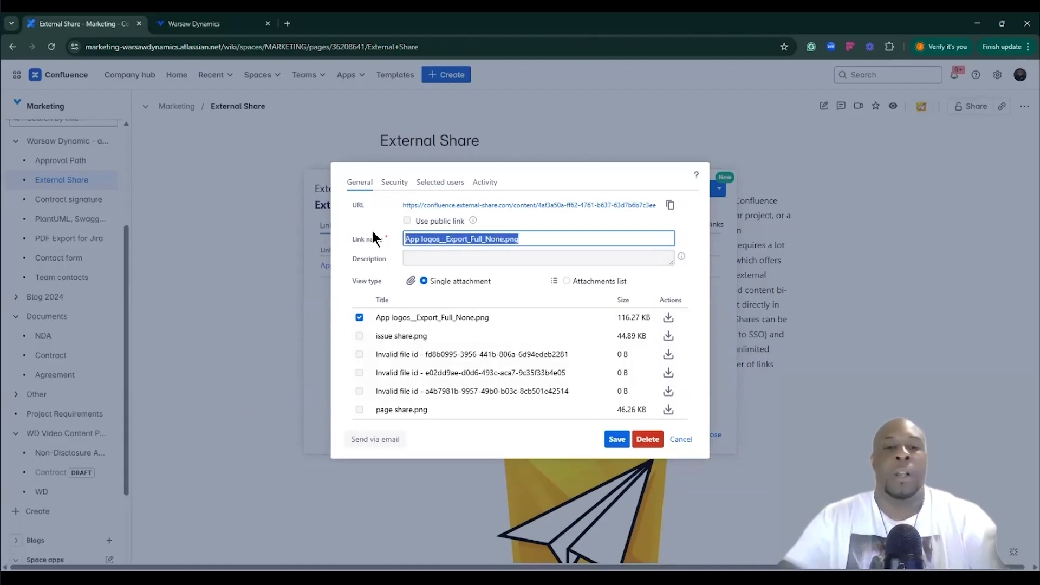
text(Externa)
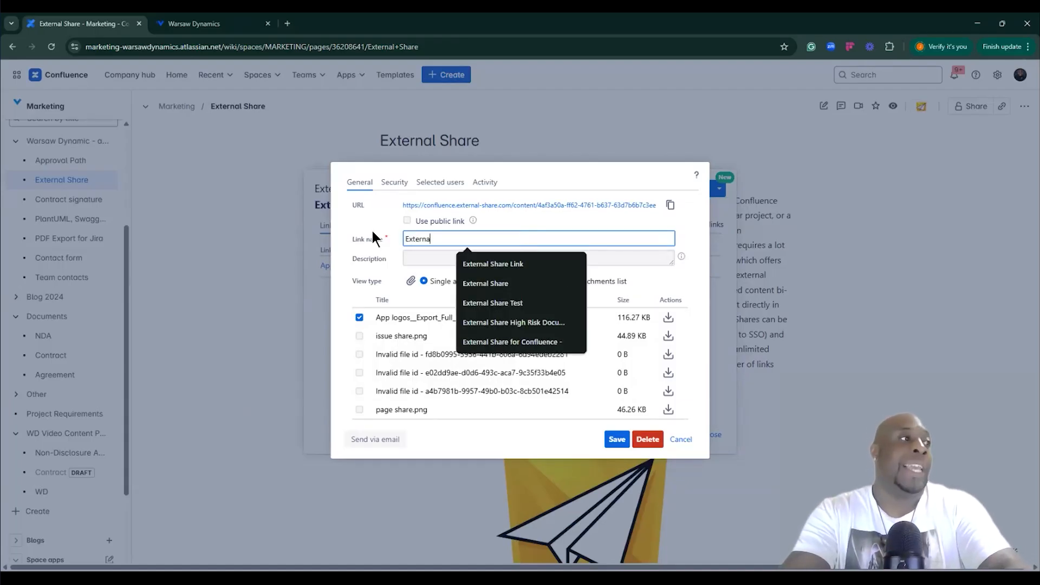
text(l Share )
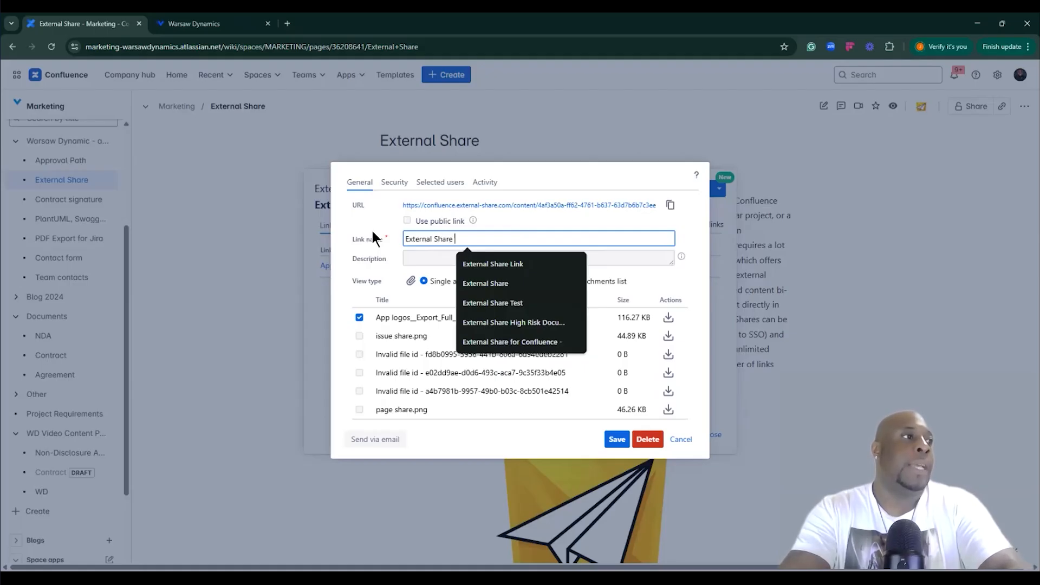
text(Test)
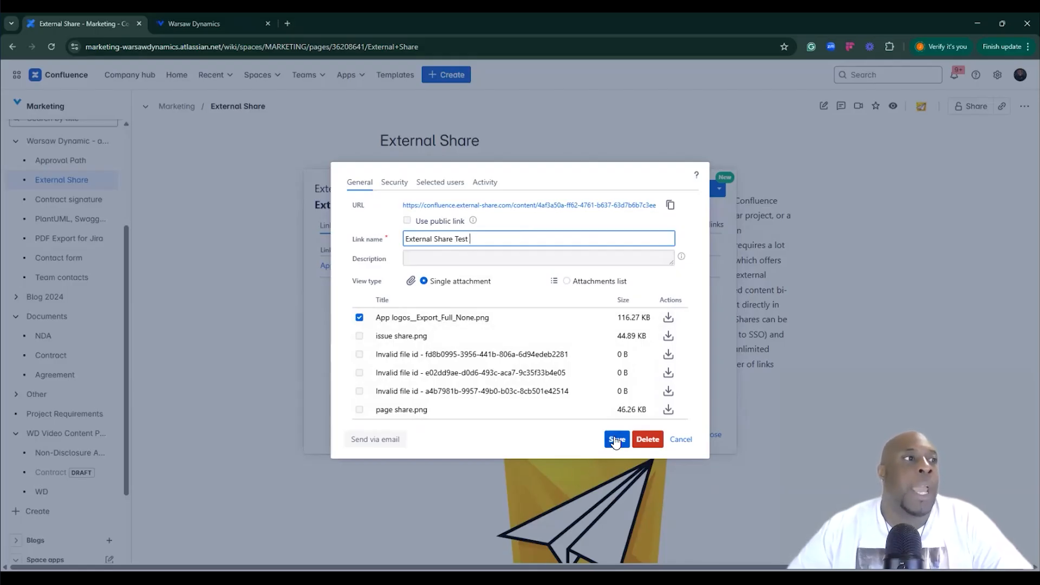
click(616, 440)
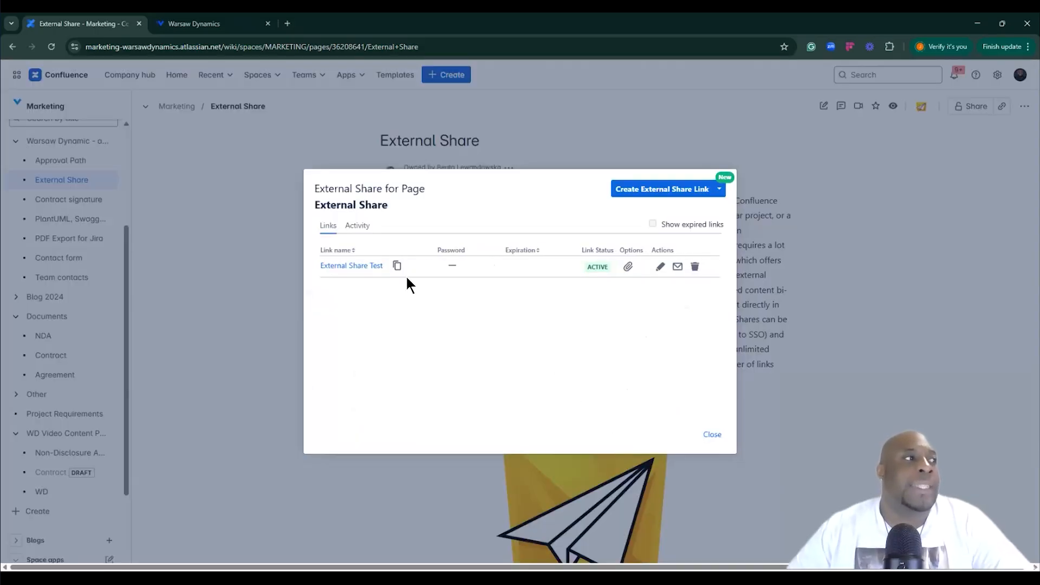
Step: Open the copied External Share Test link in the Warsaw Dynamics browser tab and save App logos__Export_Full_None.png to External Share Folder
click(399, 267)
click(240, 29)
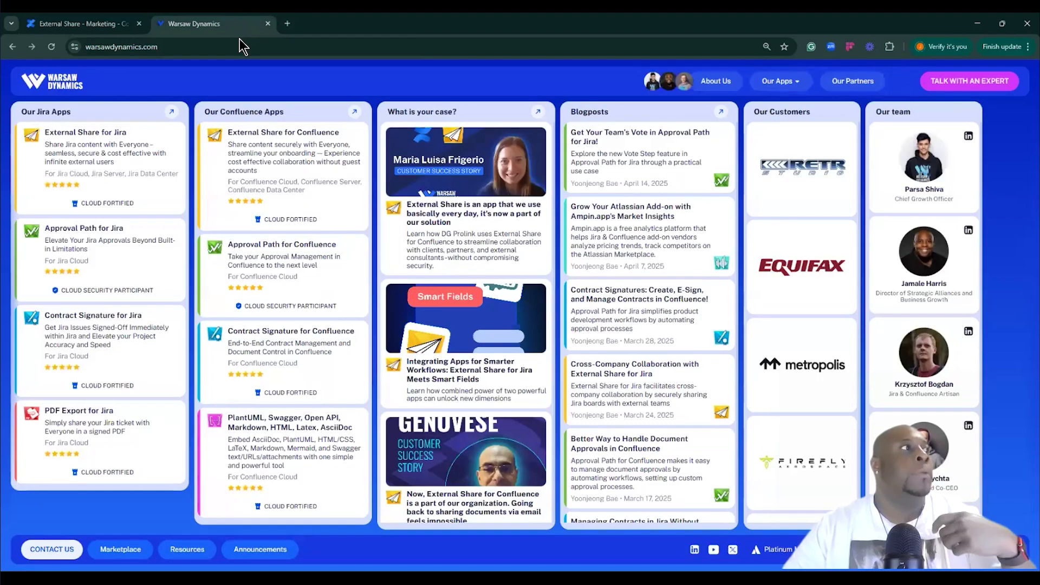
click(233, 54)
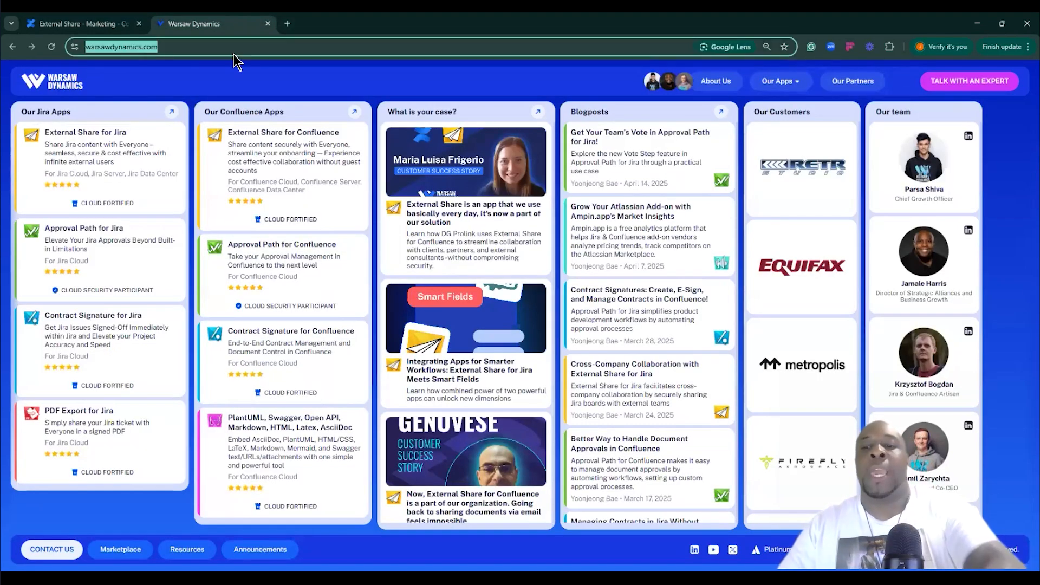
key(ctrl+v)
key(Return)
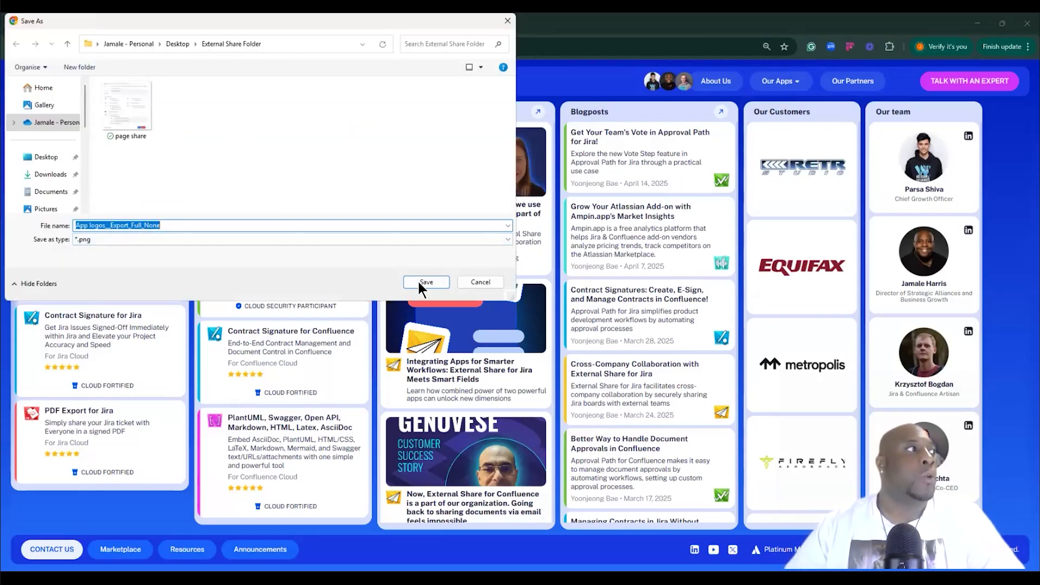
click(424, 281)
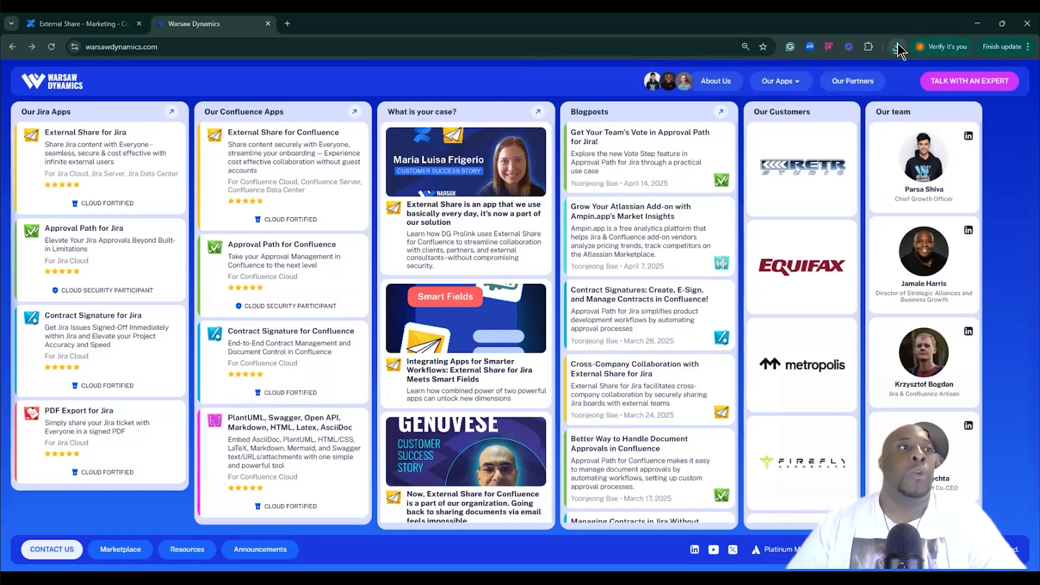
click(897, 48)
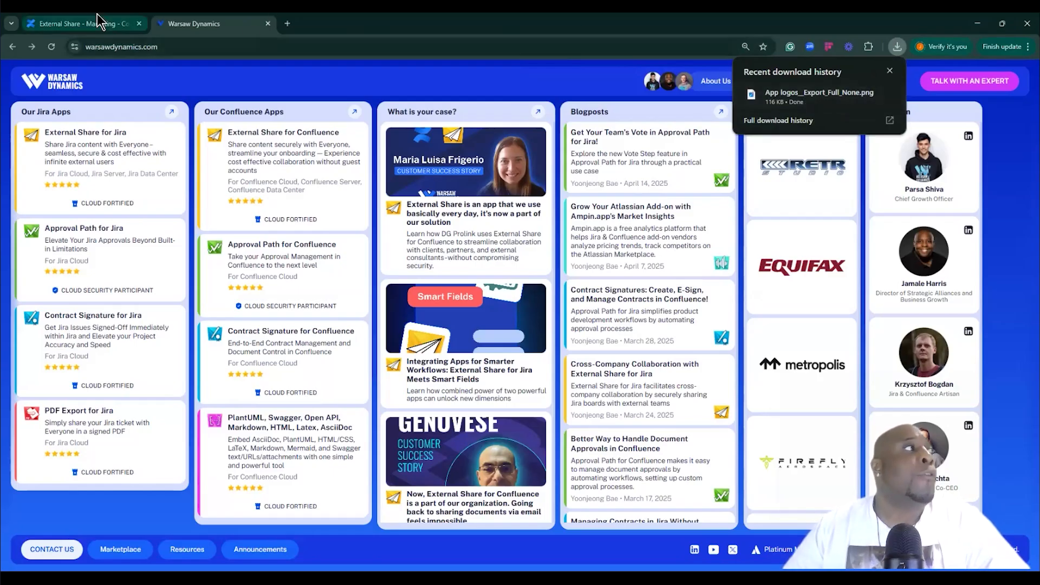
Step: Change the External Share Test link to an attachments list containing only issue share.png and page share.png, and save it
click(95, 28)
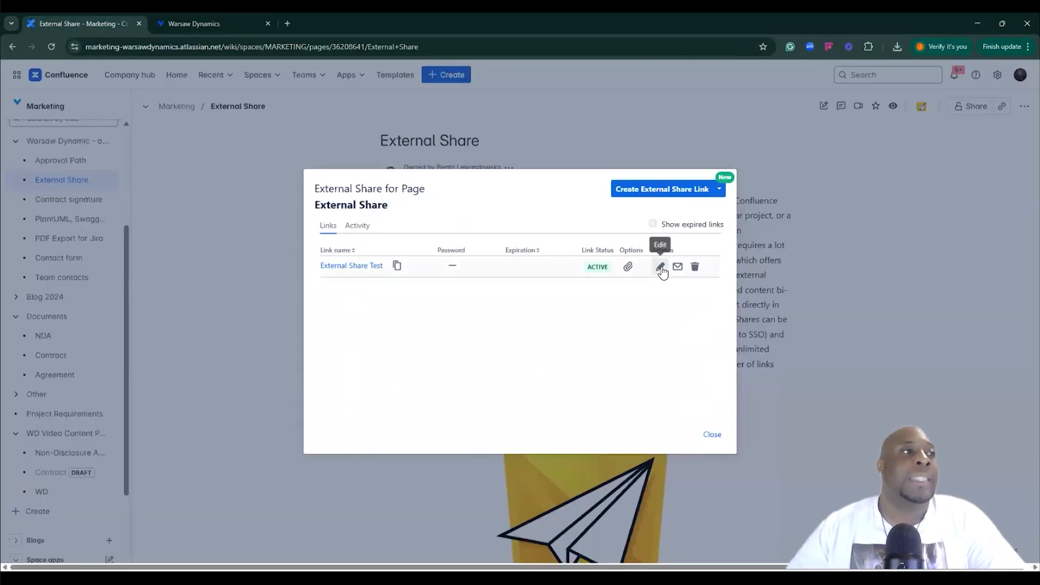
click(660, 268)
click(567, 281)
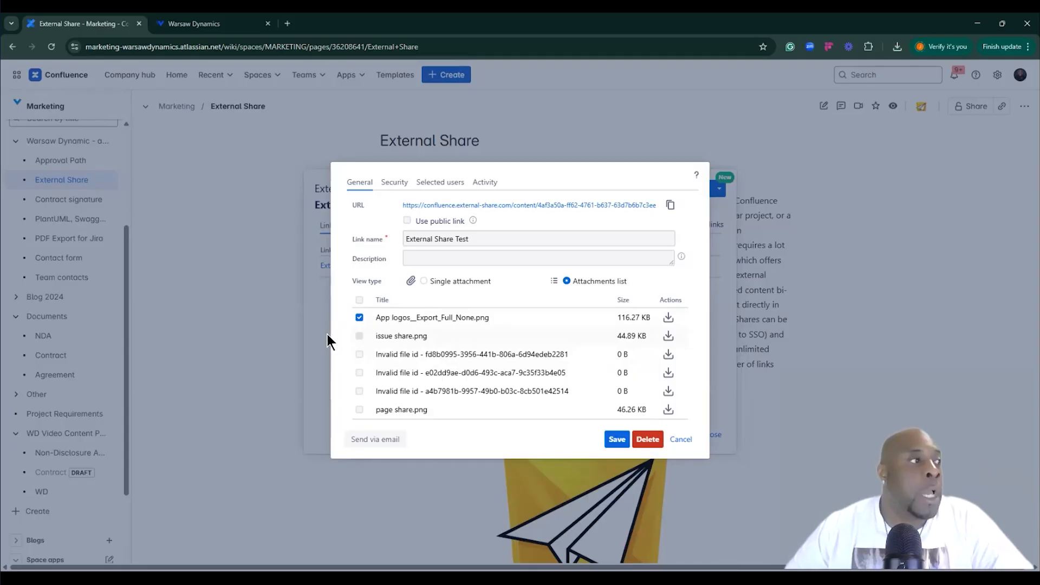
click(359, 336)
click(359, 317)
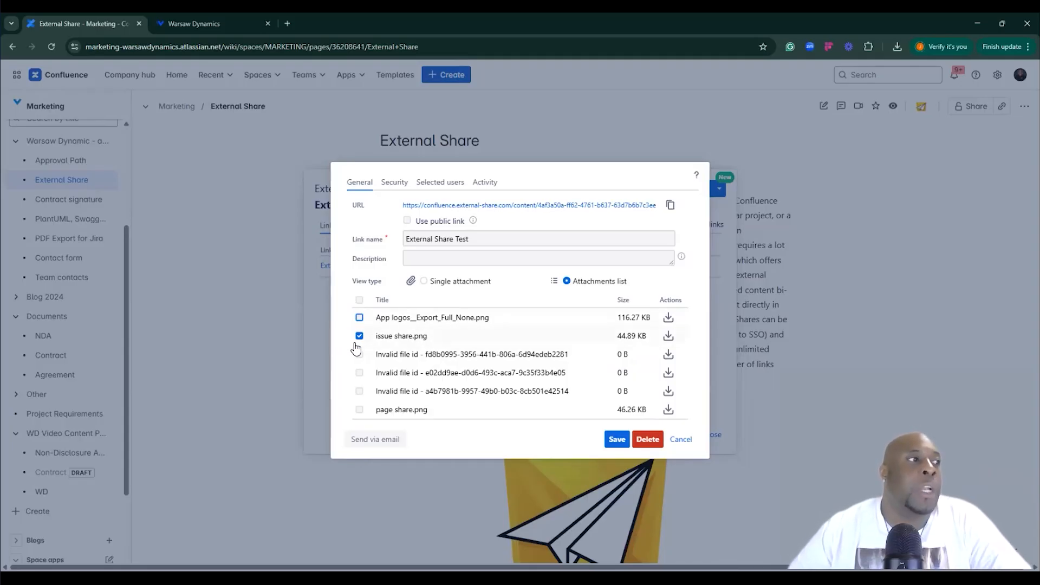
click(359, 410)
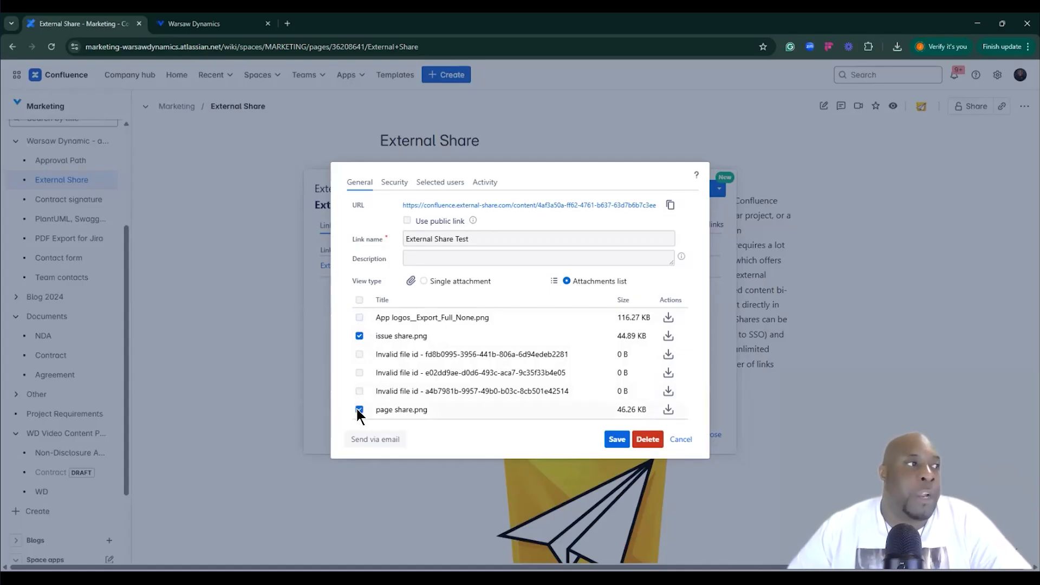
click(609, 439)
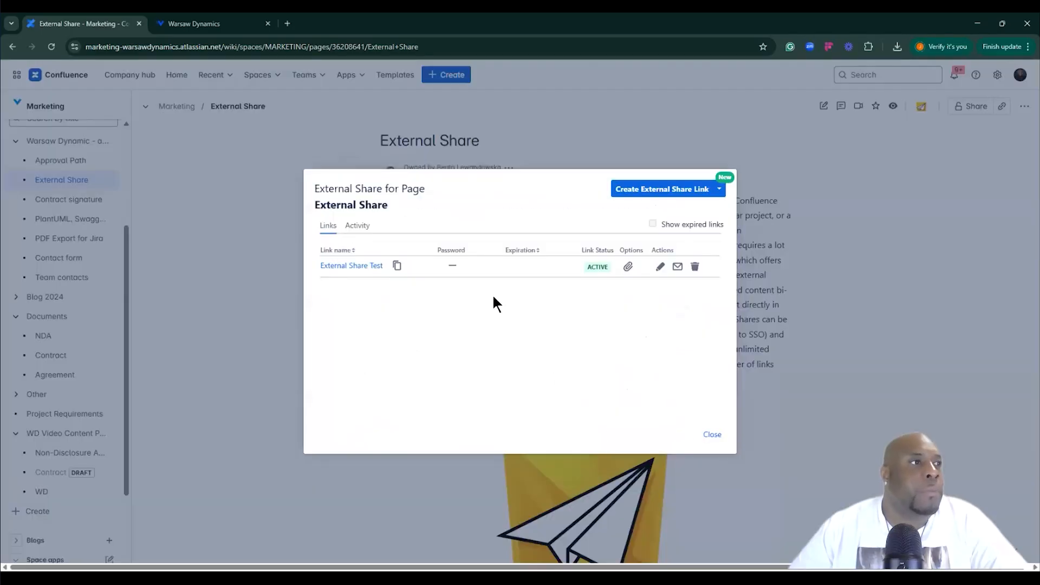
Step: Load the copied share link in the Warsaw Dynamics browser tab to view the shared attachments list
click(210, 26)
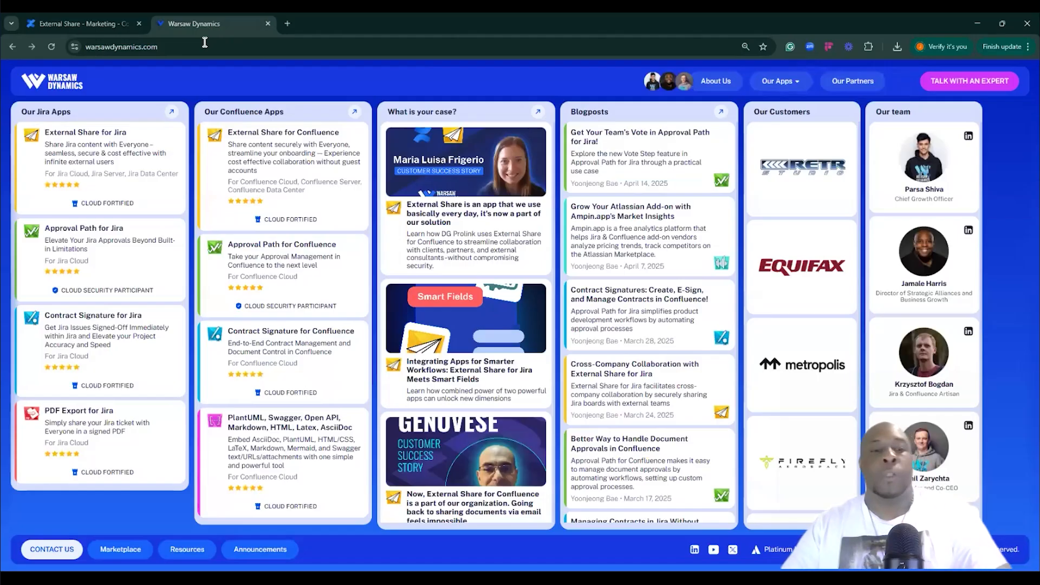
click(205, 42)
key(ctrl+v)
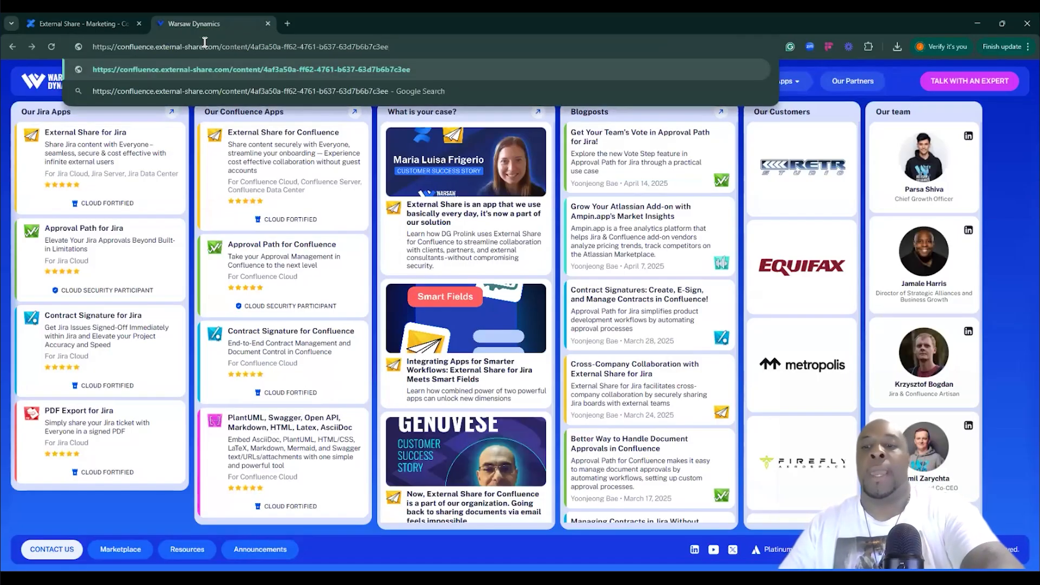
key(Return)
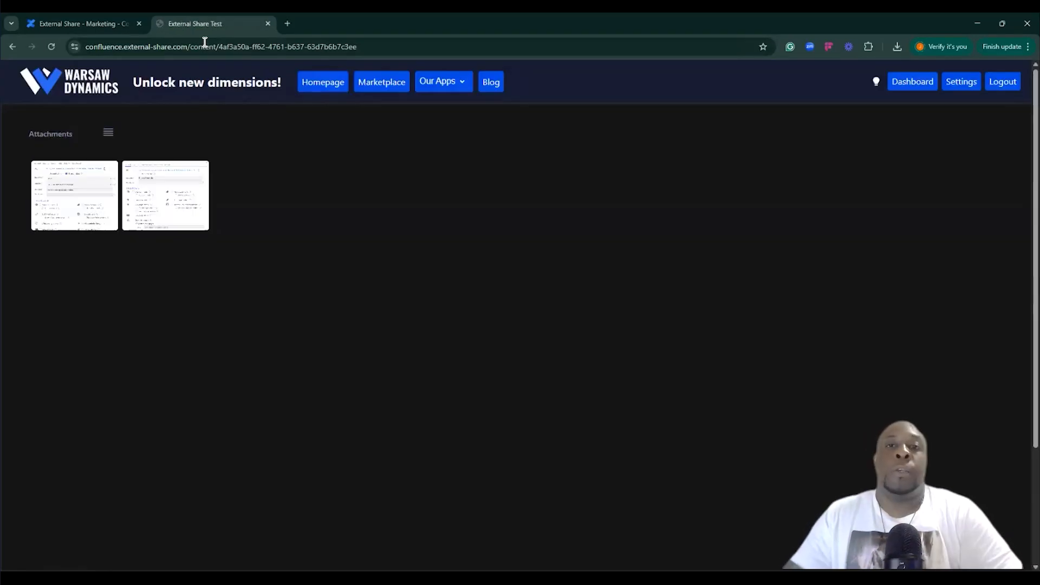
Step: Compare the list and gallery views of the shared attachments, ending in the list view
mouse_move(81, 204)
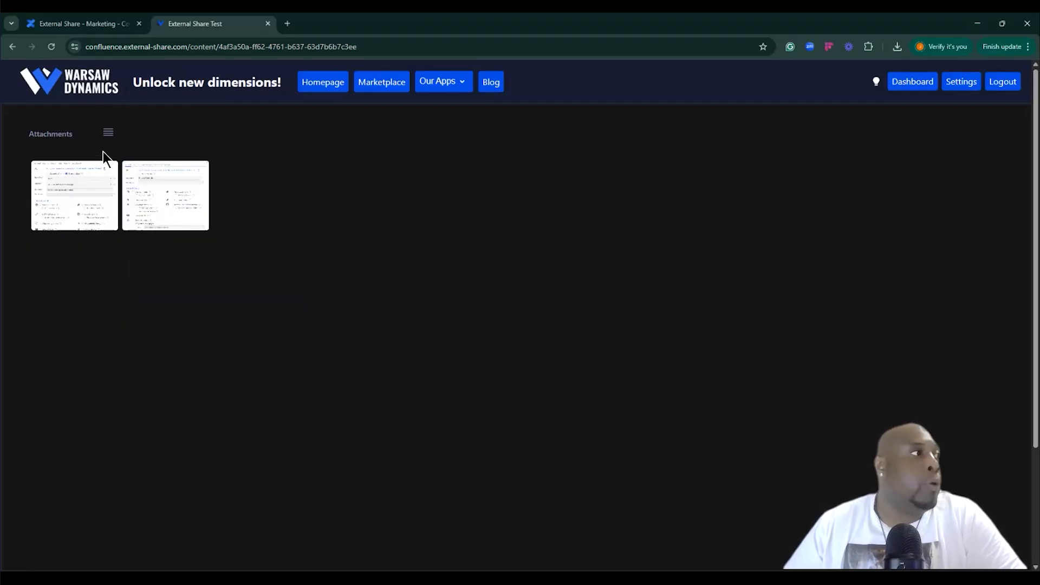
click(108, 136)
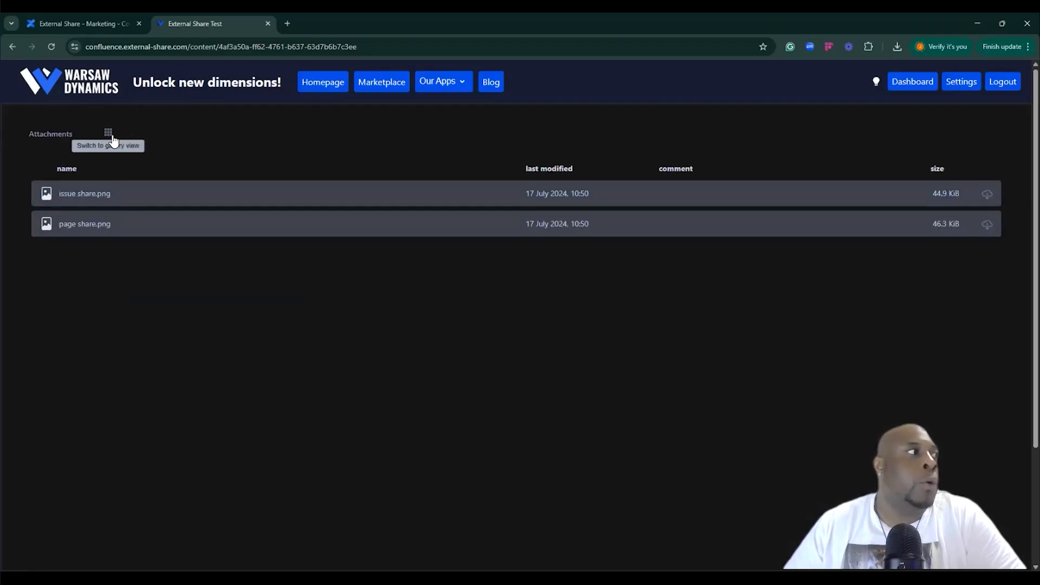
click(111, 138)
click(108, 135)
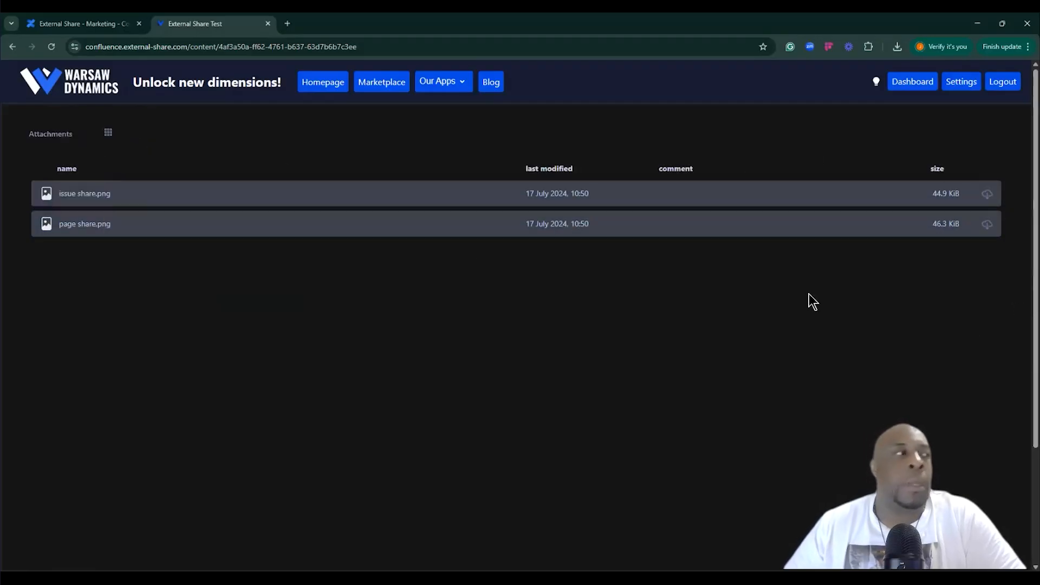
Step: Try a one-week expiration in the External Share Test link's security settings, check its selected-users options, and discard the changes
click(110, 28)
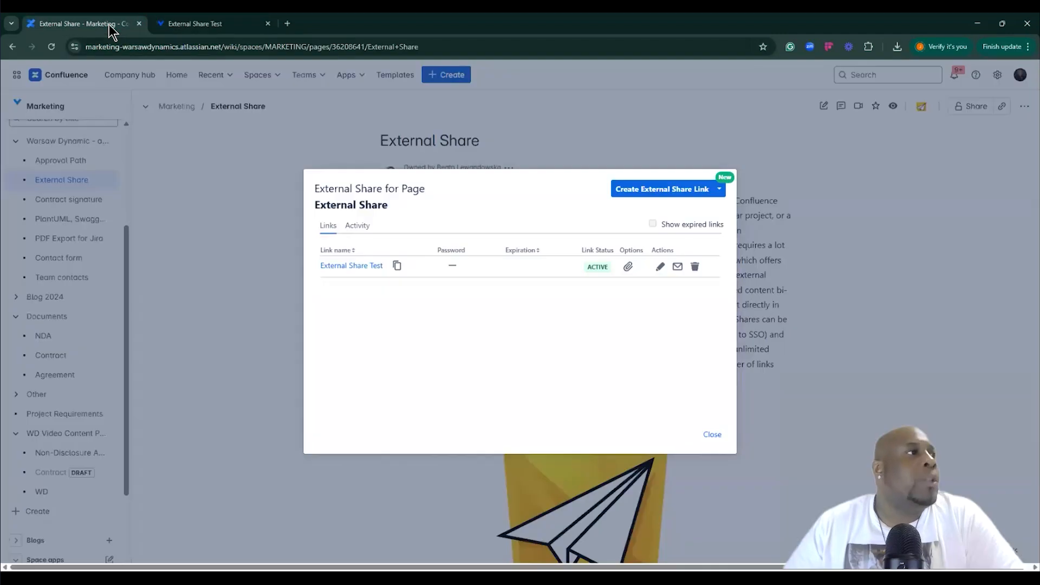
click(661, 268)
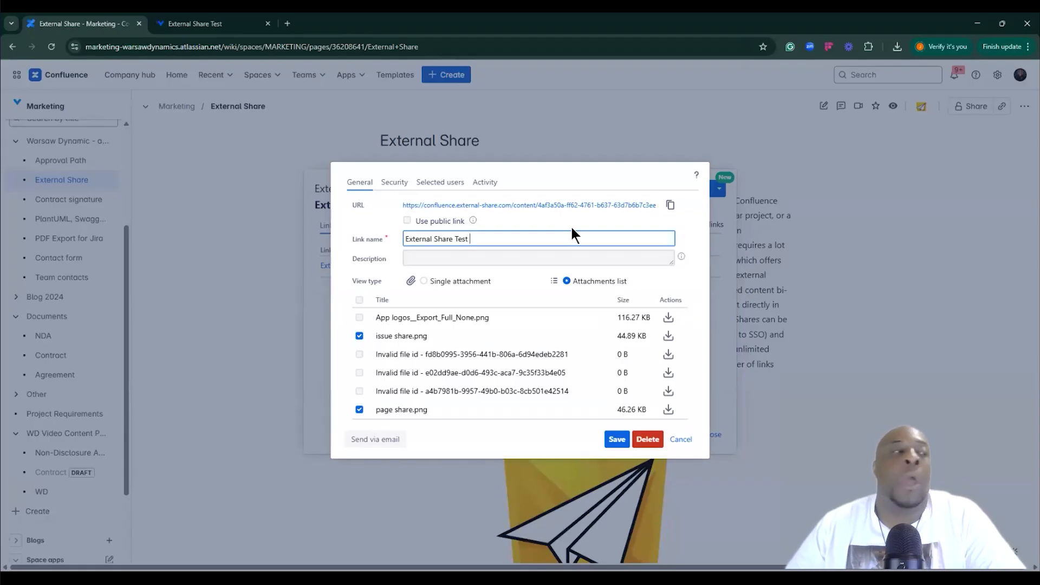
click(389, 186)
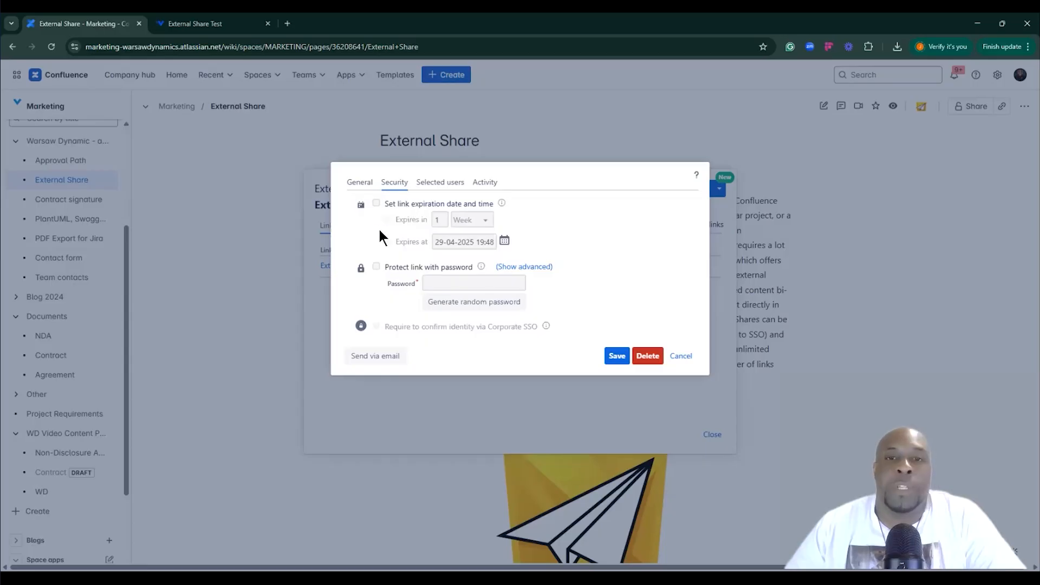
click(376, 203)
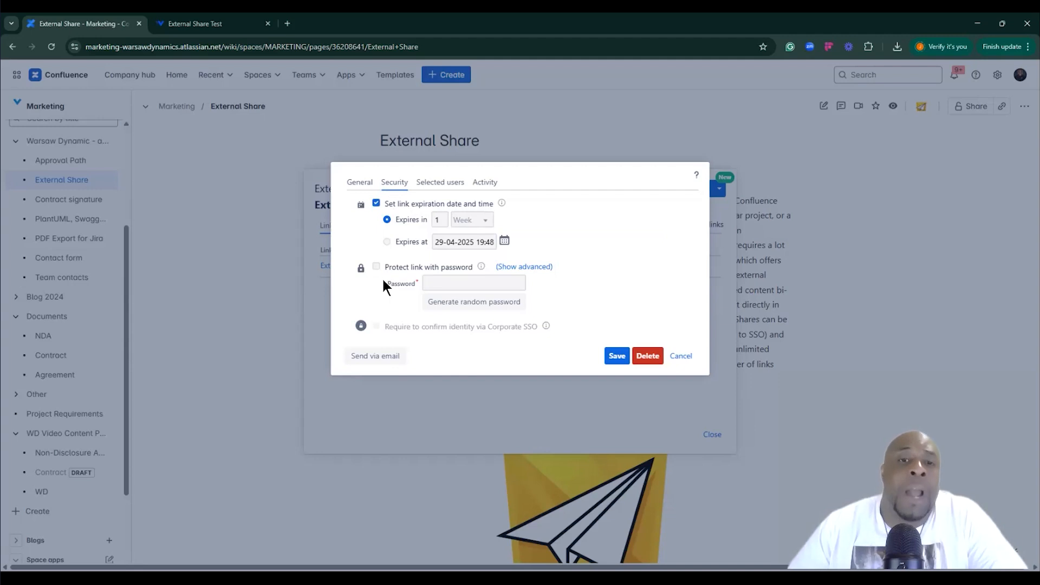
drag(430, 300, 432, 352)
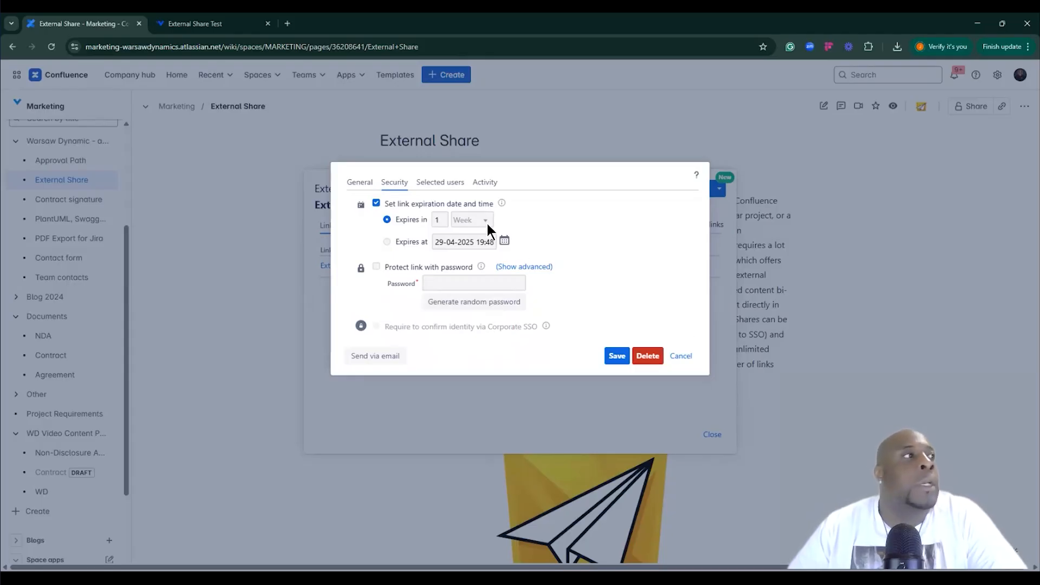
click(440, 182)
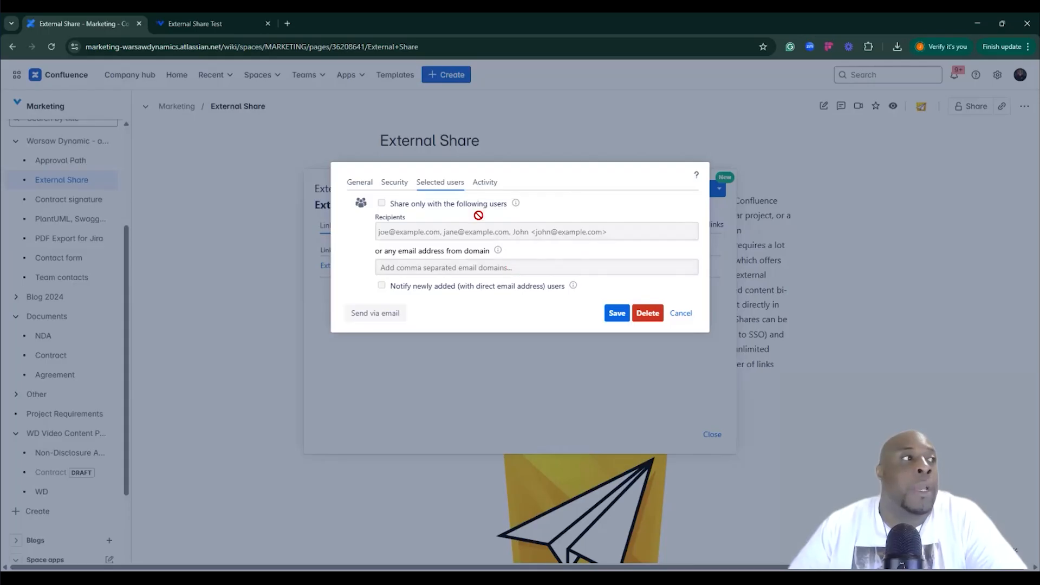
click(680, 314)
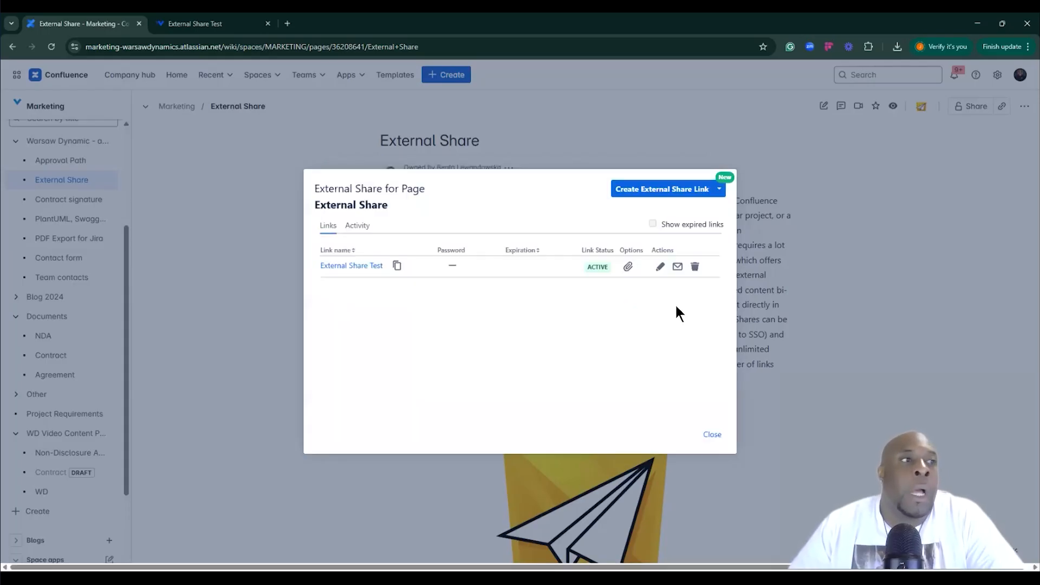